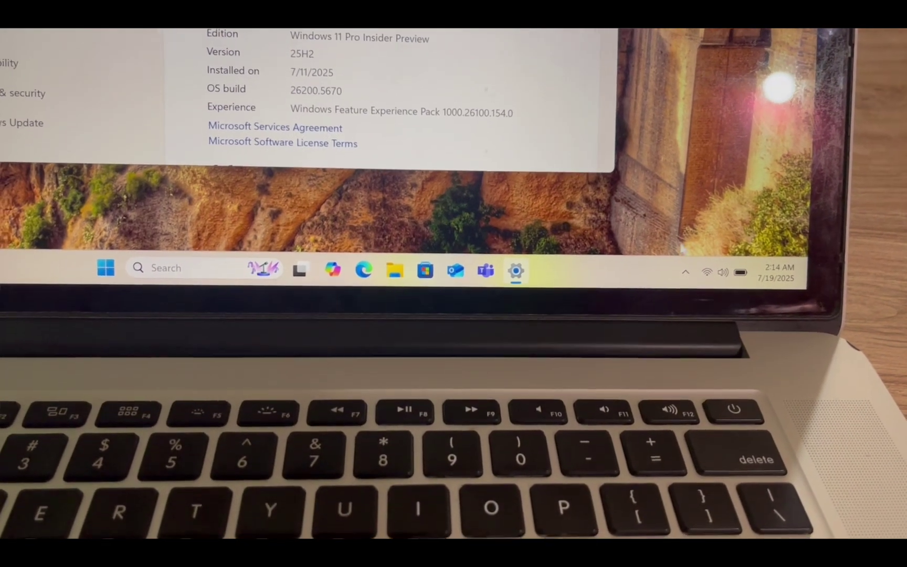
# - Reveal the hidden system tray icons and choose an option from the grey diamond icon's context menu
pyautogui.click(685, 272)
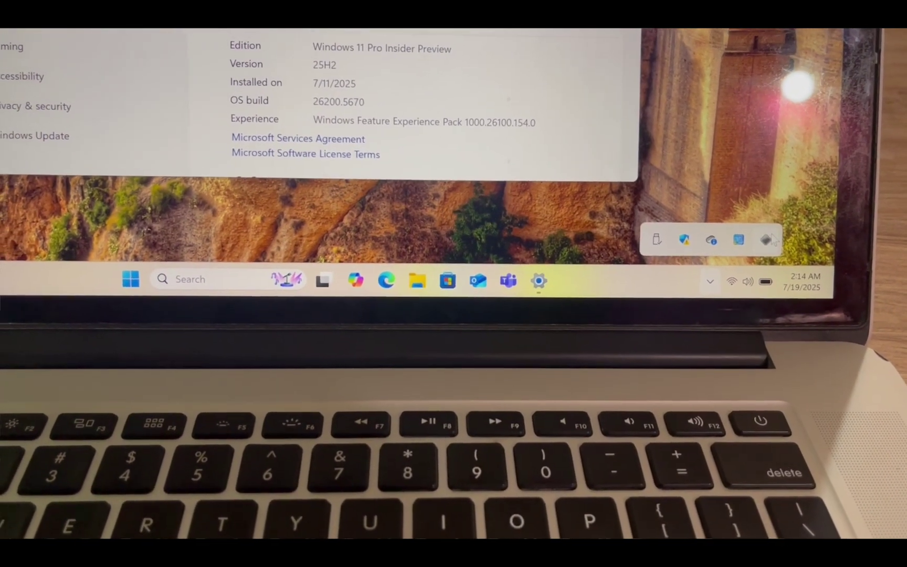
pyautogui.rightClick(765, 239)
pyautogui.click(740, 219)
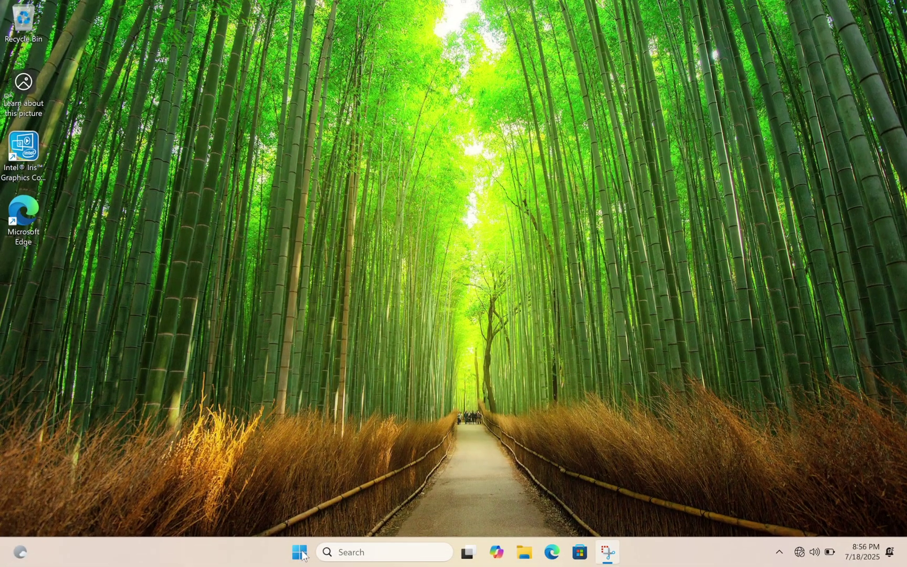
# - Open Device Manager and expand the Disk drives and Display adapters categories to check the Mac's hardware
pyautogui.rightClick(300, 552)
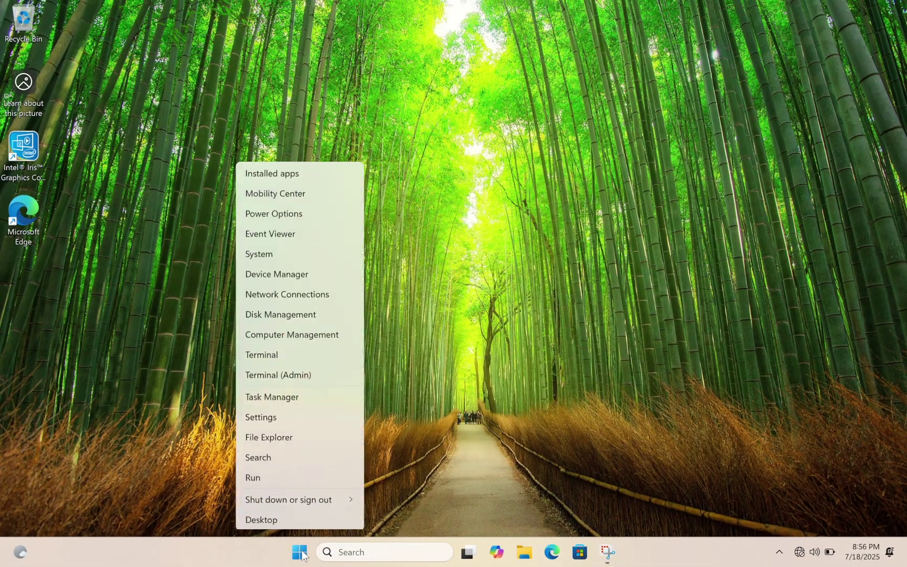
pyautogui.click(333, 268)
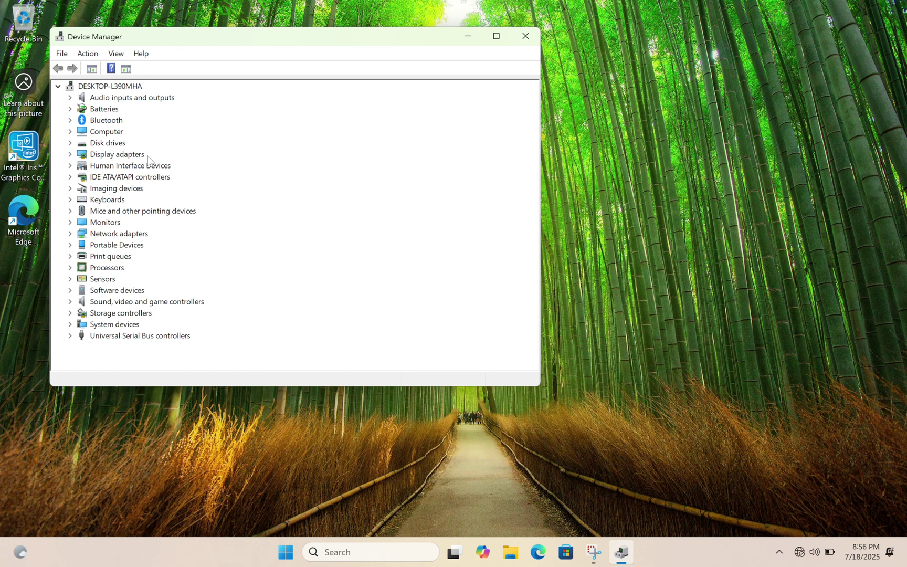
pyautogui.doubleClick(116, 143)
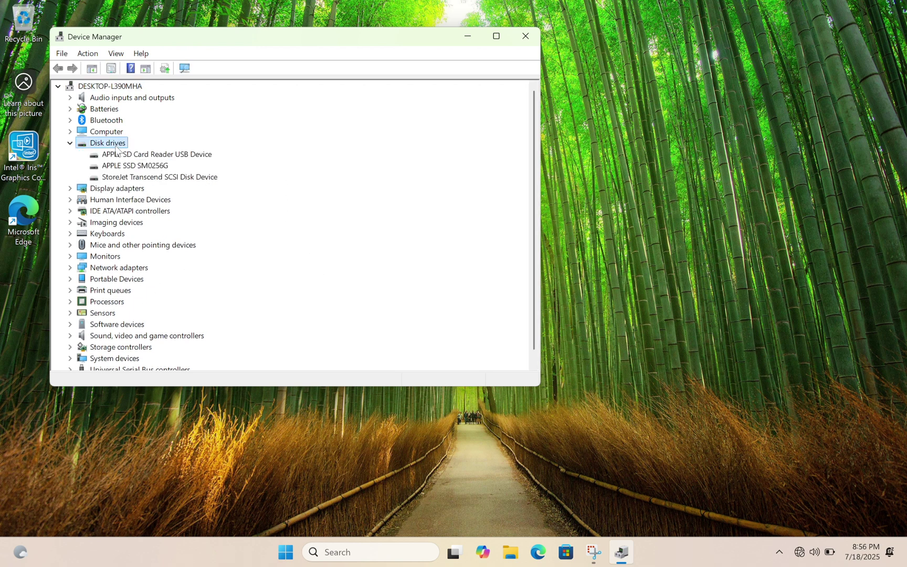
pyautogui.doubleClick(135, 191)
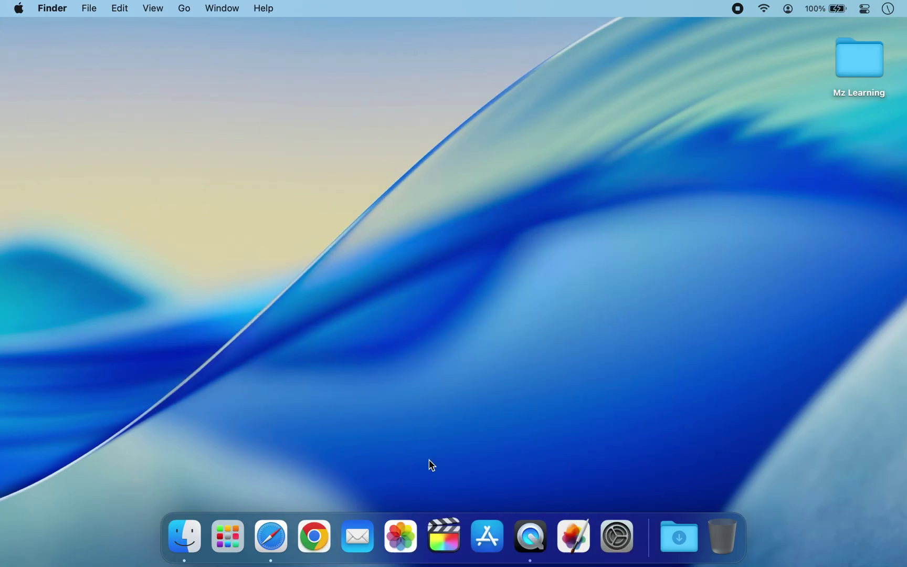
# - Switch to Safari and download the 64-bit Windows 11 English ISO from the Microsoft download page
pyautogui.click(270, 537)
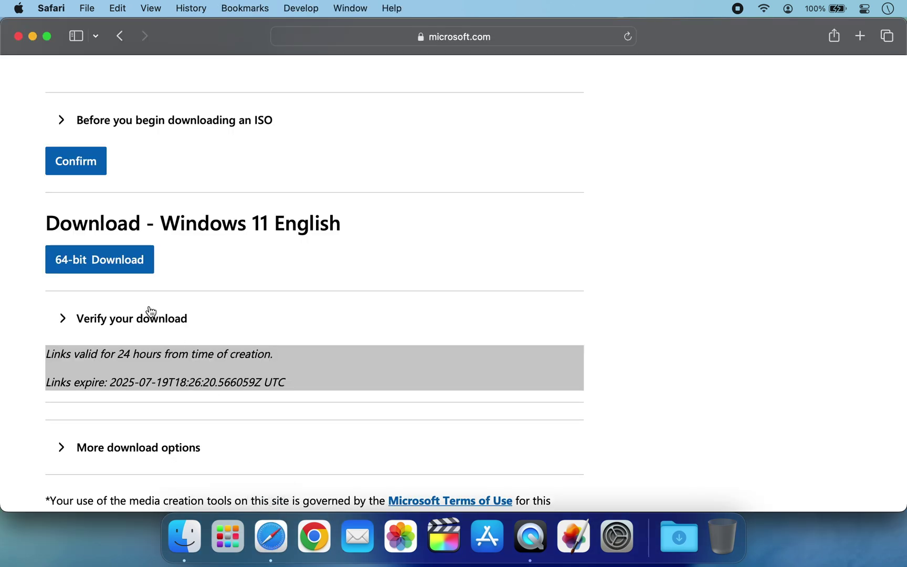
pyautogui.click(102, 272)
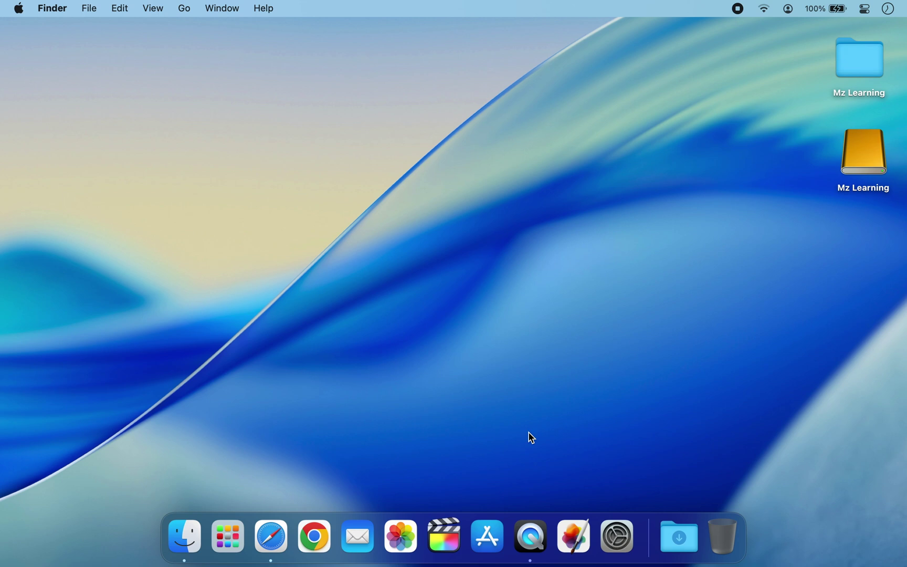
# - Open Disk Utility and show all devices instead of only volumes
pyautogui.press('super+space')
pyautogui.write('dis')
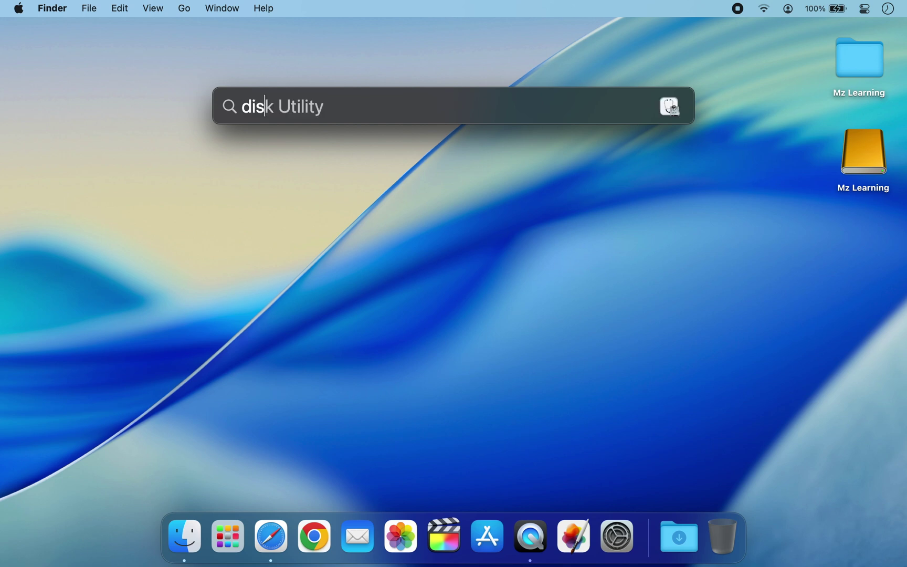
pyautogui.press('Return')
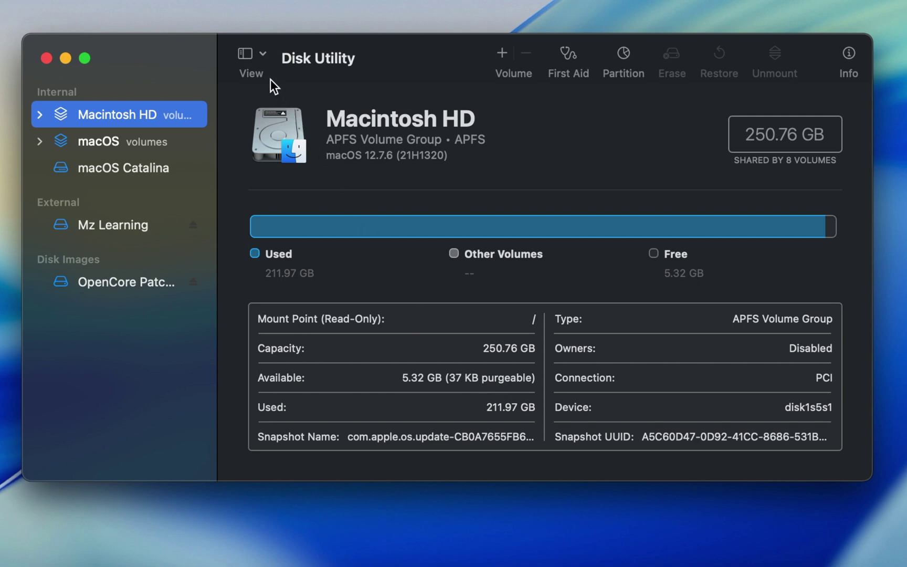
pyautogui.click(264, 58)
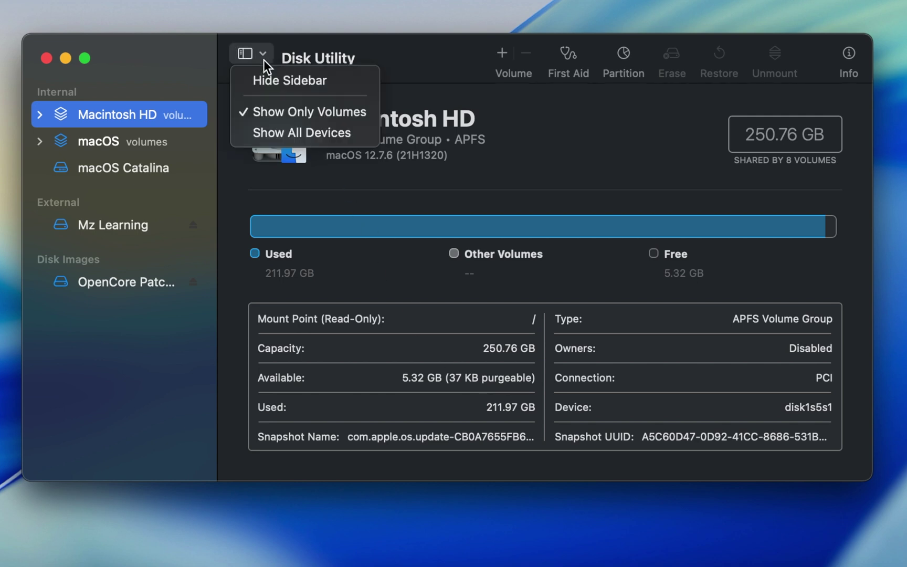
pyautogui.click(298, 135)
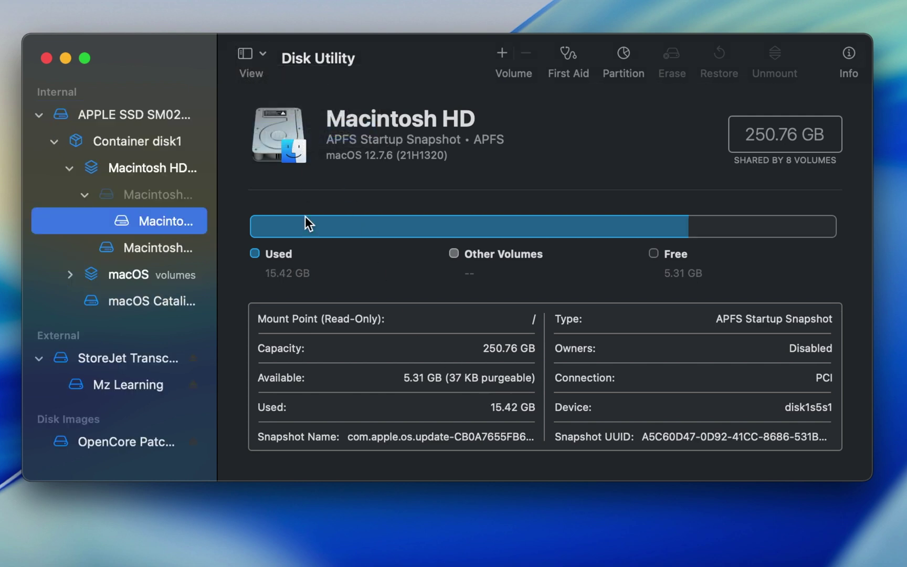
# - Erase the external StoreJet Transcend drive as Windows 11 in ExFAT format with GUID Partition Map, and close Disk Utility
pyautogui.click(169, 357)
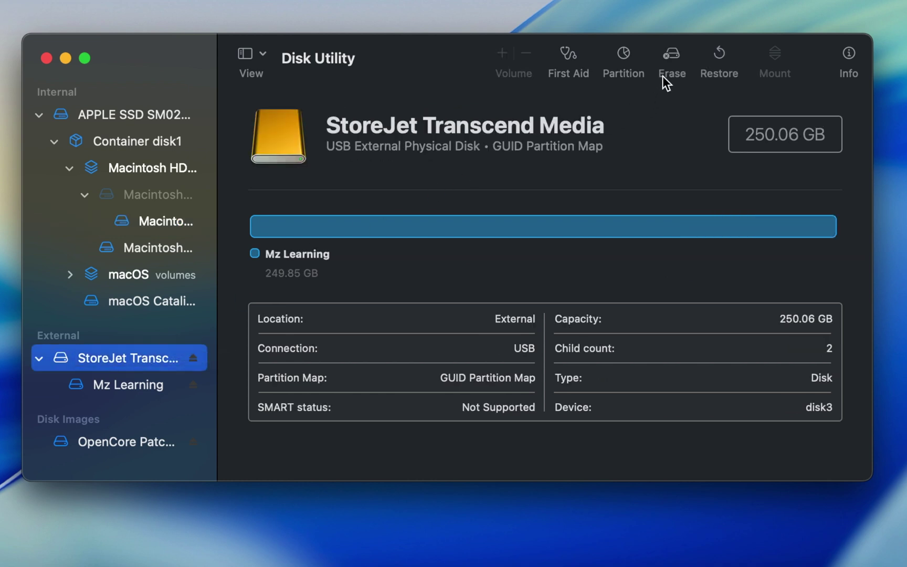
pyautogui.click(664, 52)
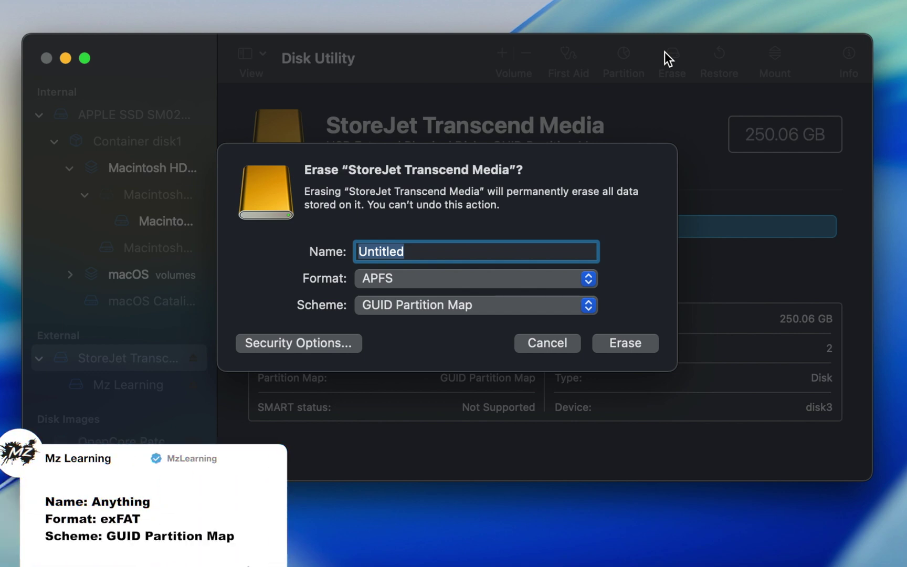
pyautogui.write('Windows 11')
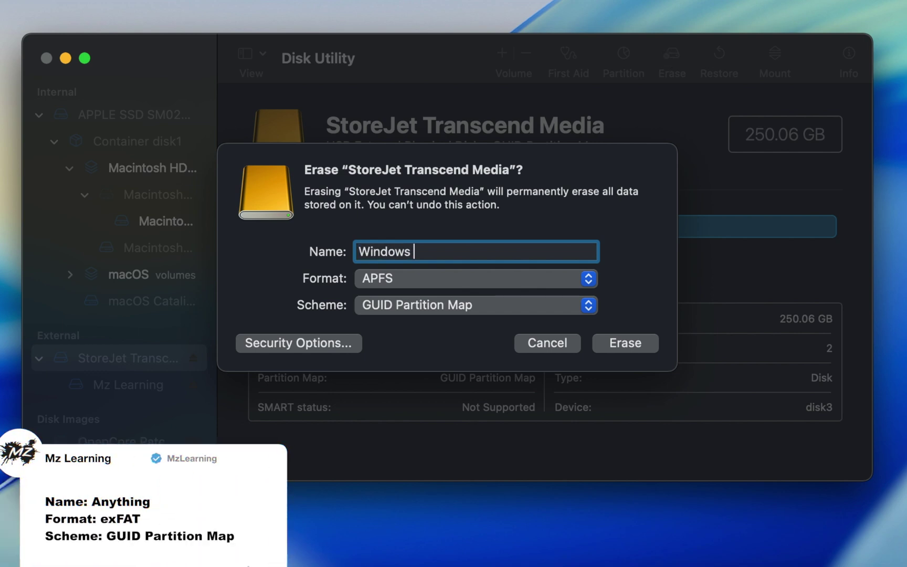
pyautogui.click(512, 273)
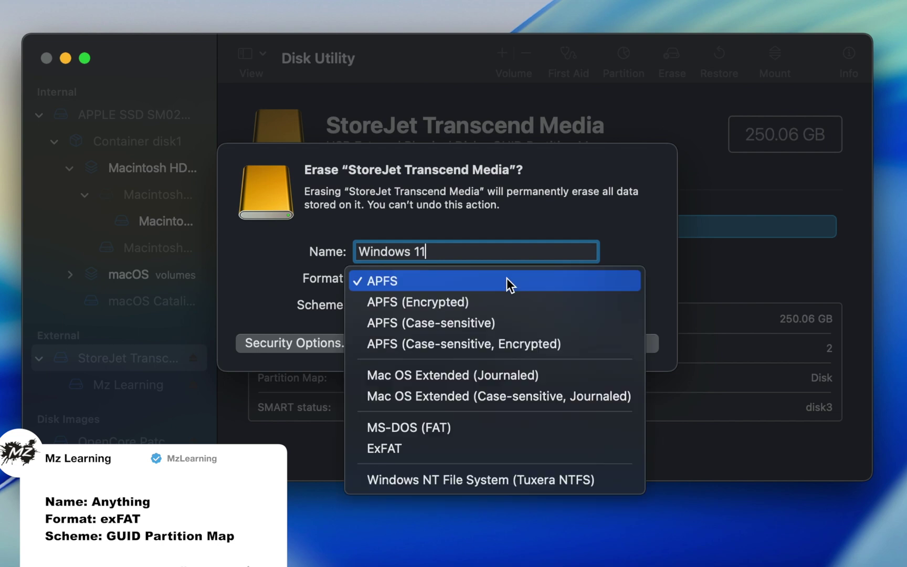
pyautogui.click(404, 451)
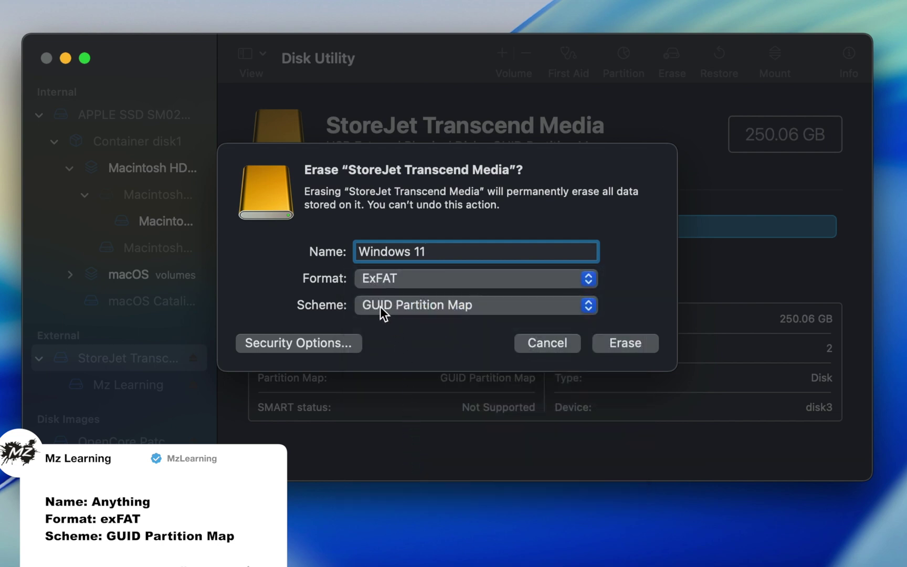
pyautogui.click(626, 341)
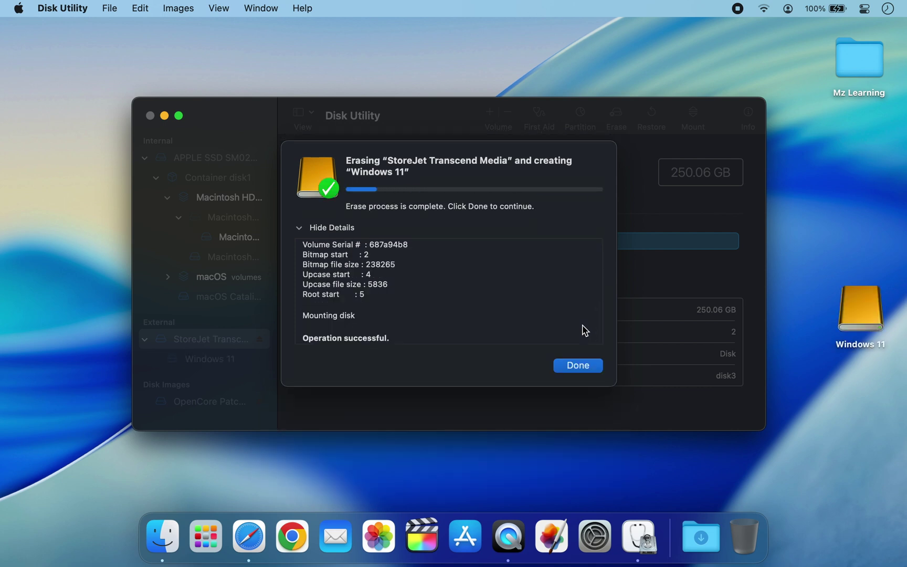
pyautogui.click(577, 366)
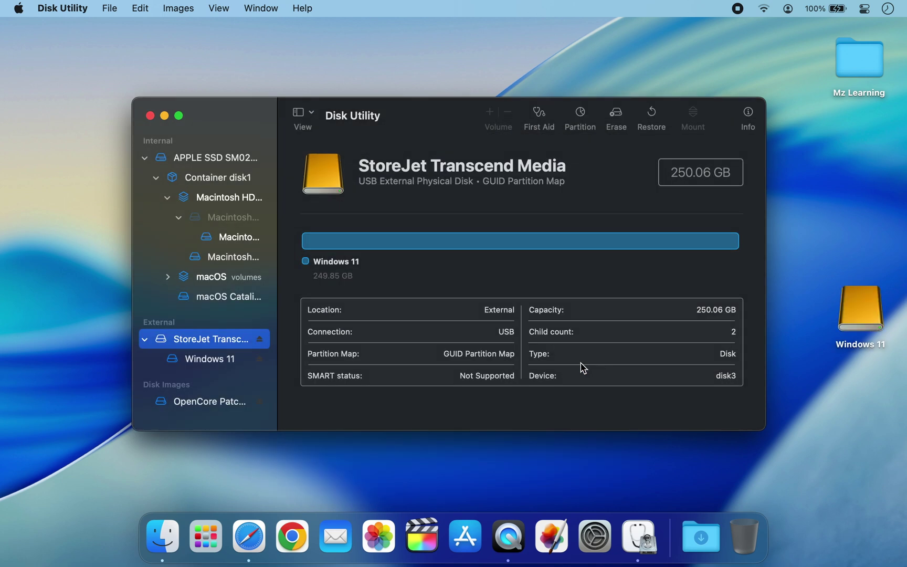
pyautogui.click(150, 115)
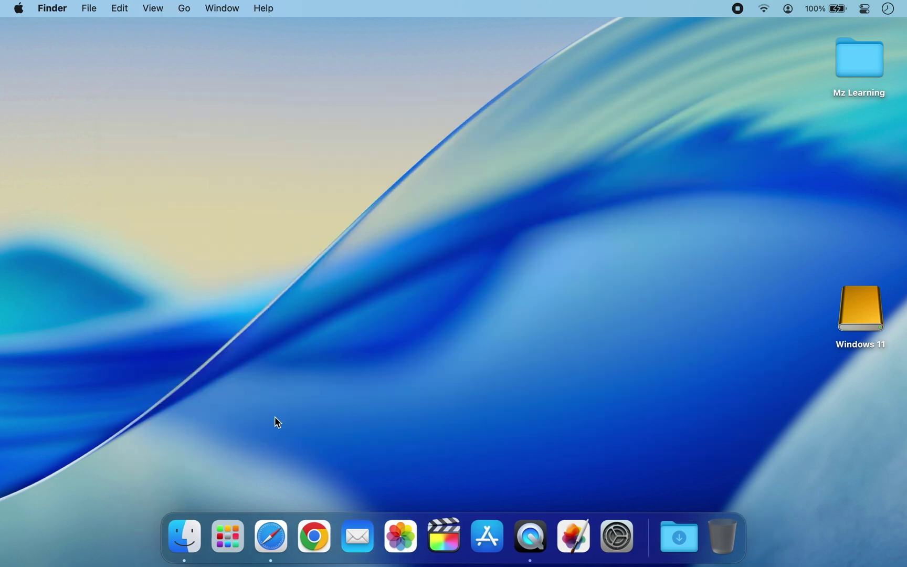
# - Switch to Safari, download the Windows Install app from its SourceForge page, and hide the browser
pyautogui.click(278, 539)
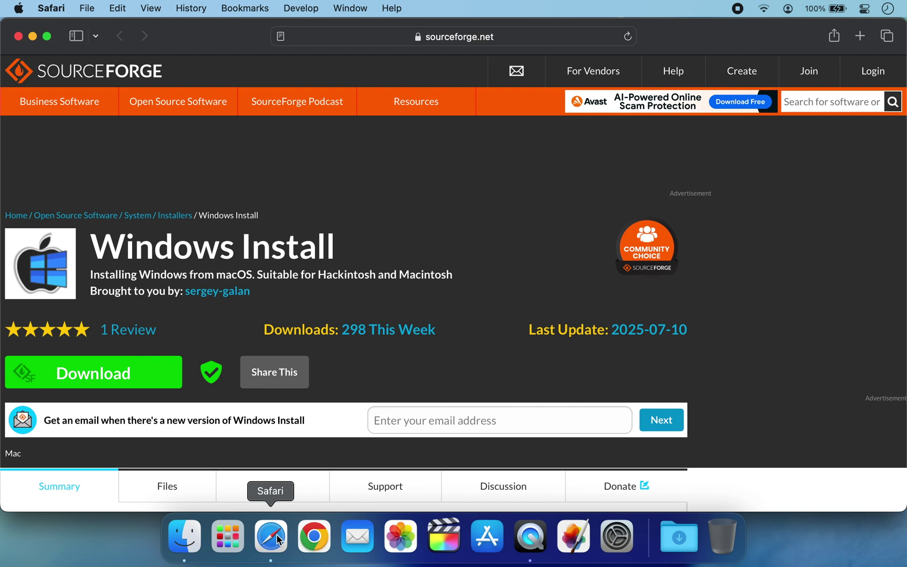
pyautogui.scroll(-2, 324, 395)
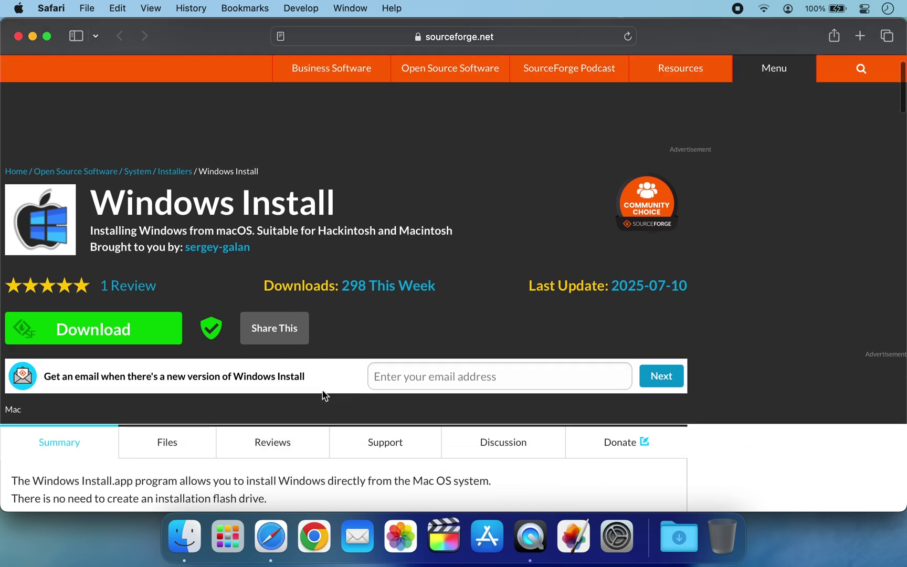
pyautogui.scroll(-3, 324, 395)
pyautogui.moveTo(182, 398); pyautogui.dragTo(531, 405)
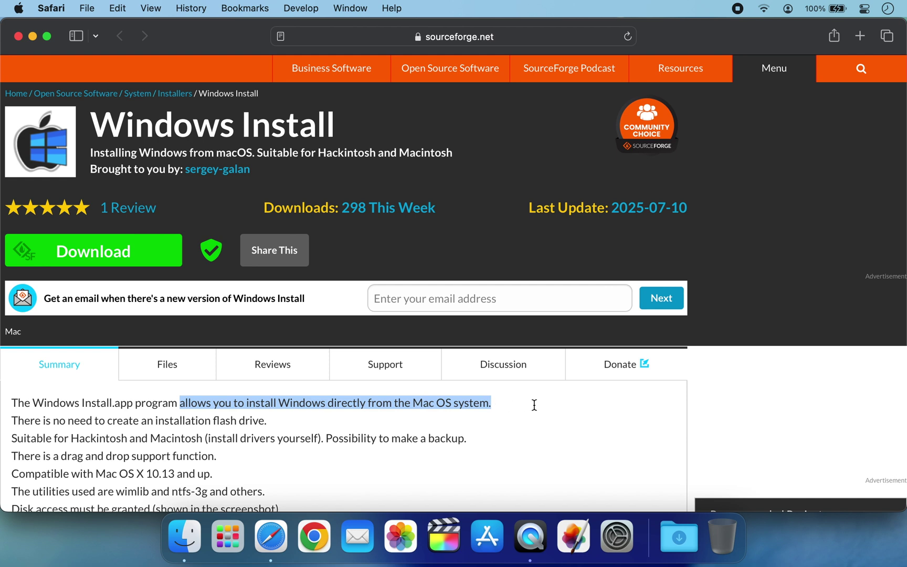
pyautogui.click(128, 256)
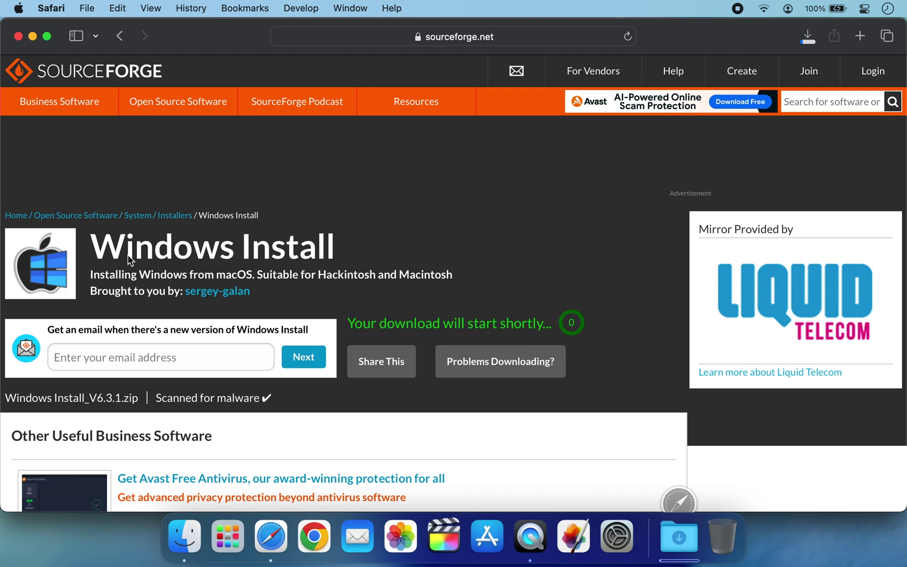
pyautogui.press('super+h')
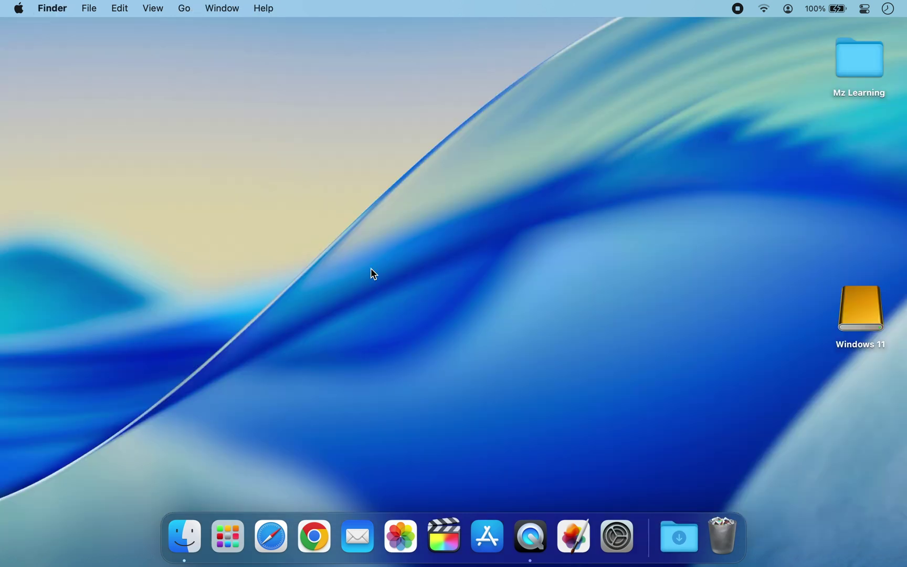
# - Launch the Windows Install app from the downloaded Windows Install_V6.3.1 folder, allowing it to open and closing the folder window
pyautogui.click(677, 527)
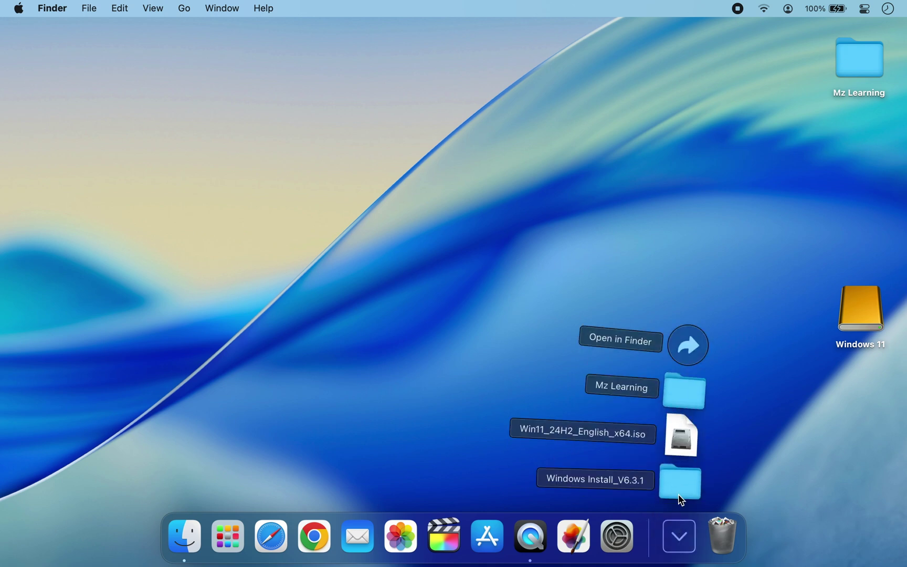
pyautogui.click(678, 485)
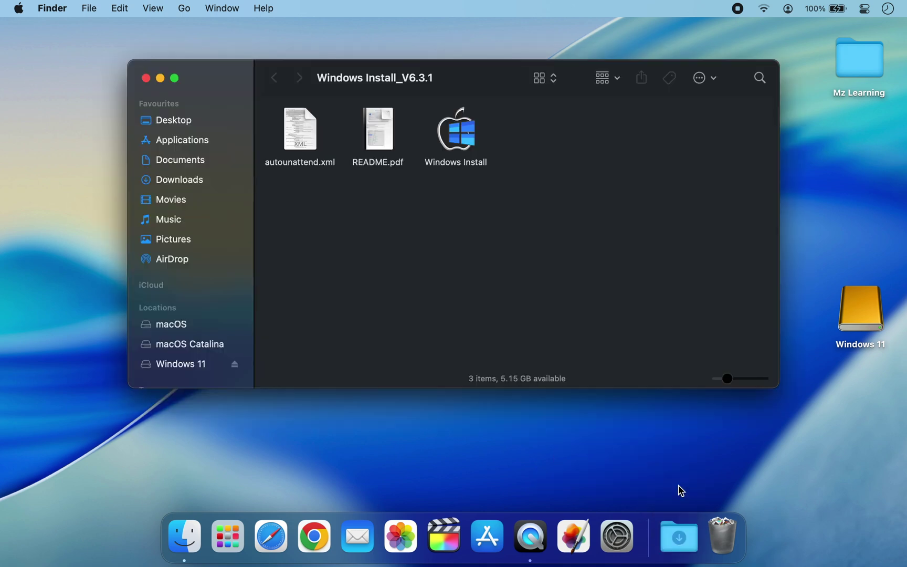
pyautogui.doubleClick(459, 137)
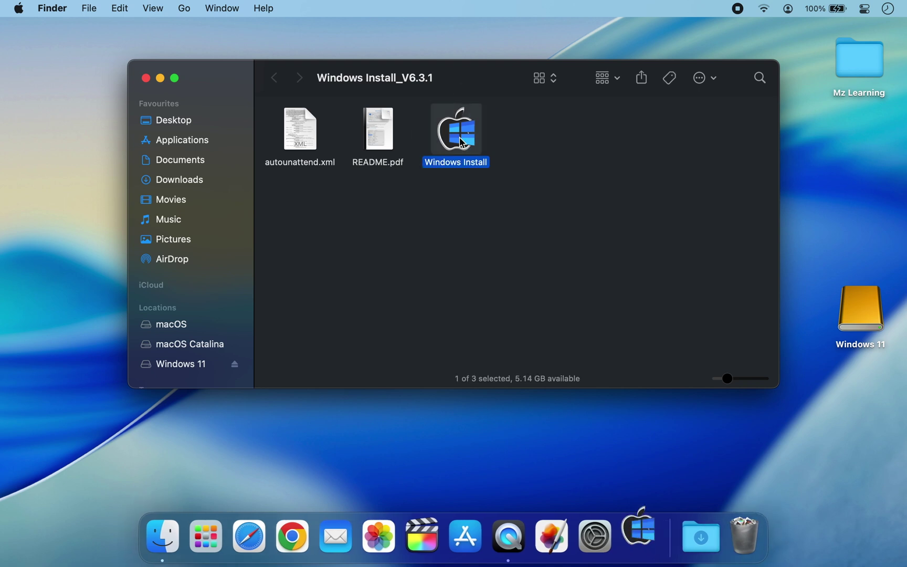
pyautogui.click(145, 78)
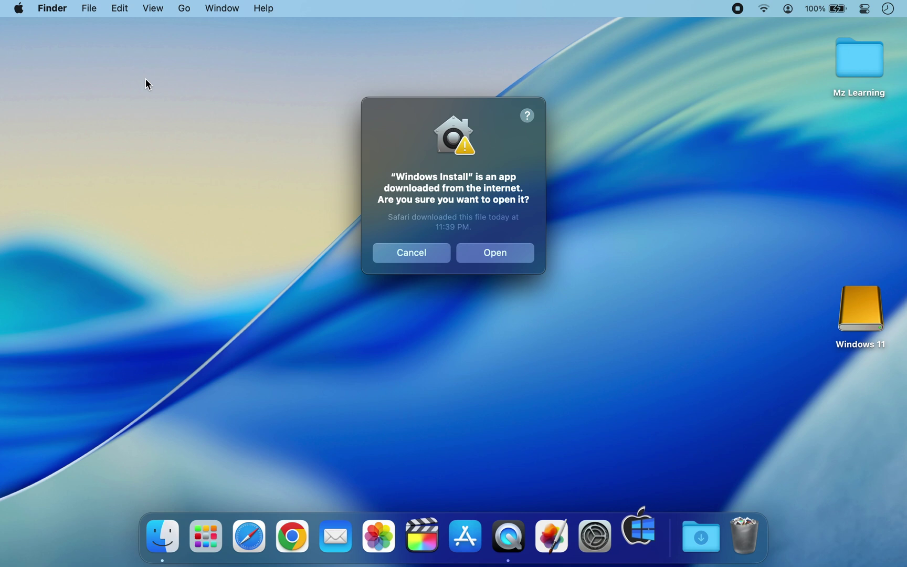
pyautogui.click(488, 254)
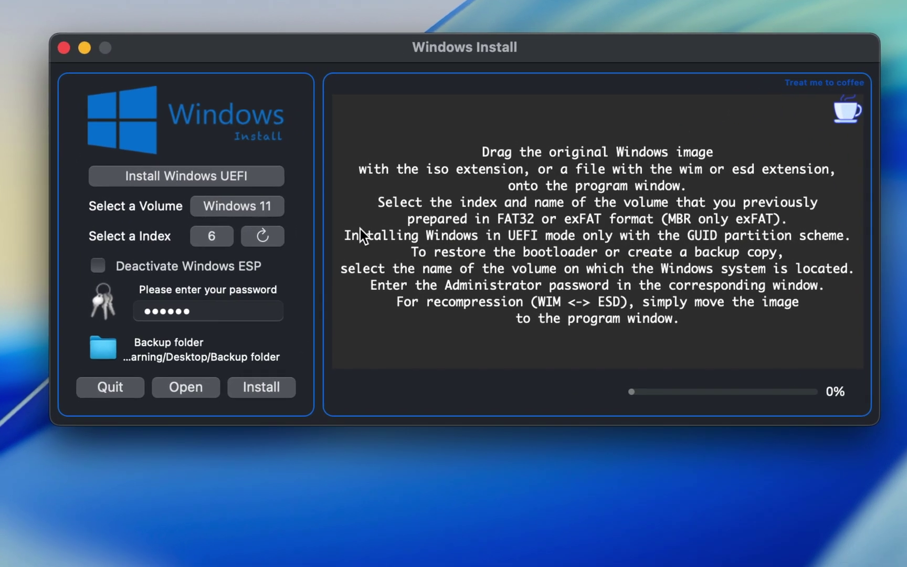
# - Load Win11_24H2_English_x64.iso from Downloads into Windows Install and select index 6 for the Windows 11 Pro edition
pyautogui.moveTo(227, 215)
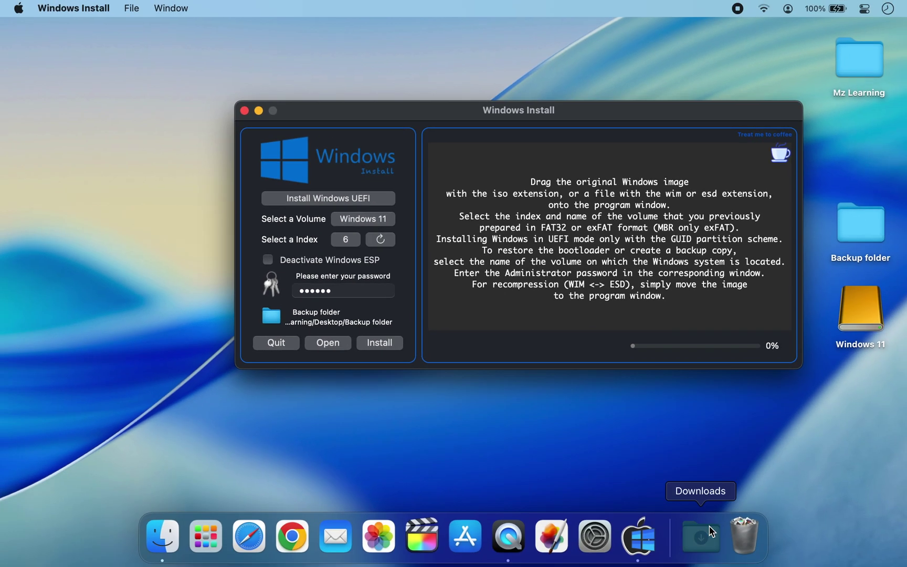
pyautogui.click(712, 532)
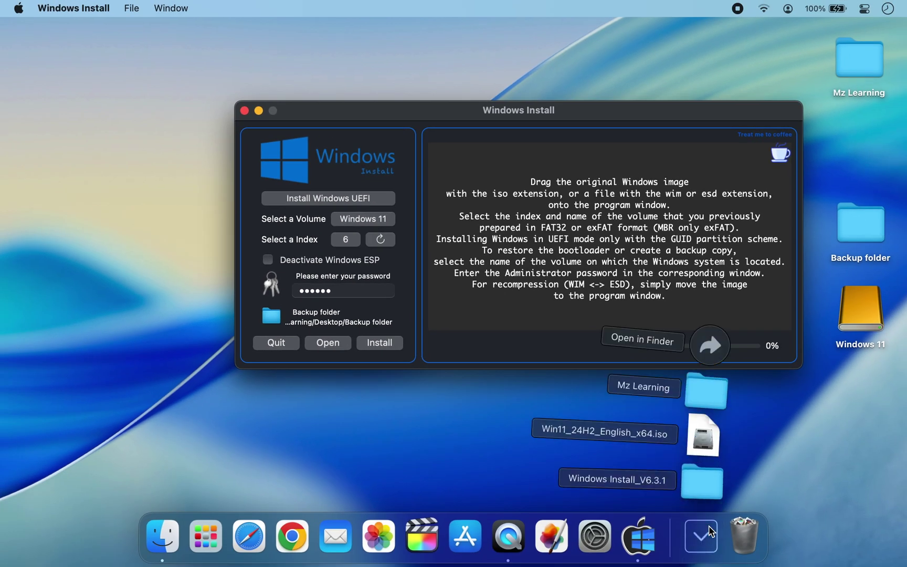
pyautogui.moveTo(703, 445); pyautogui.dragTo(565, 290)
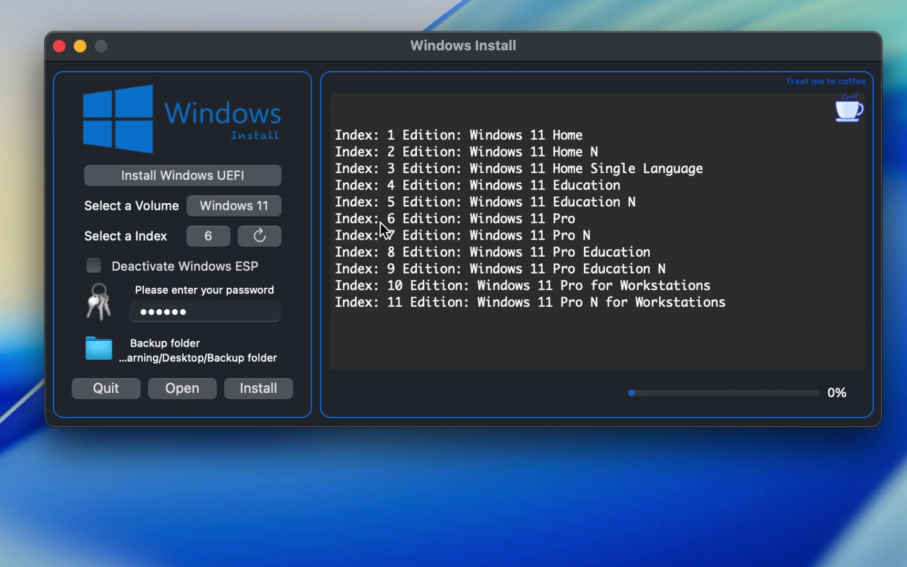
pyautogui.click(216, 239)
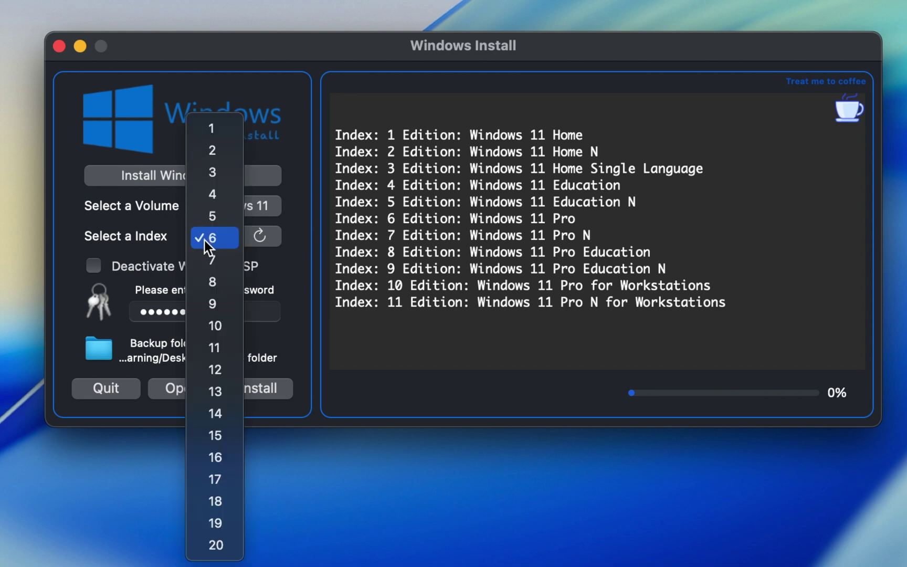
pyautogui.click(214, 238)
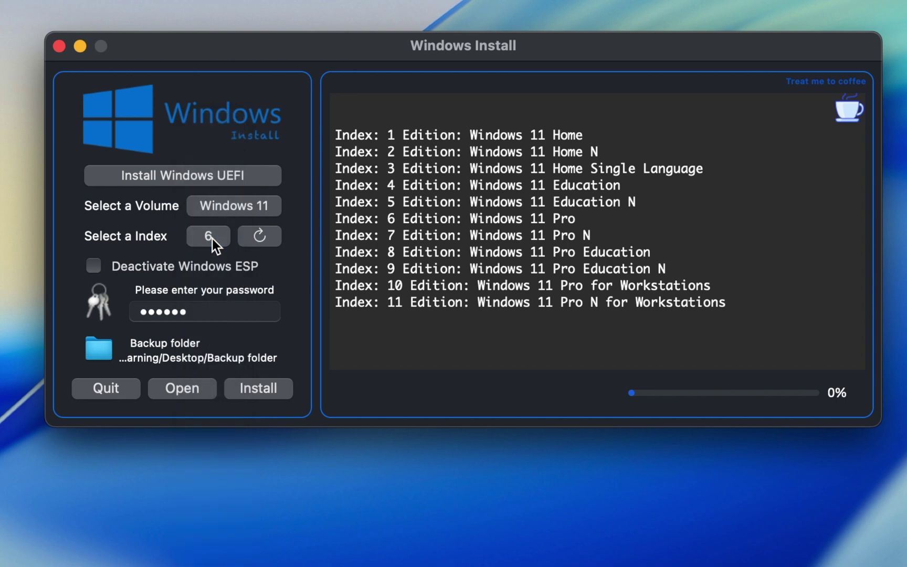
# - Re-enter the account password in Windows Install, start the installation, and accept formatting the Windows 11 volume
pyautogui.click(216, 314)
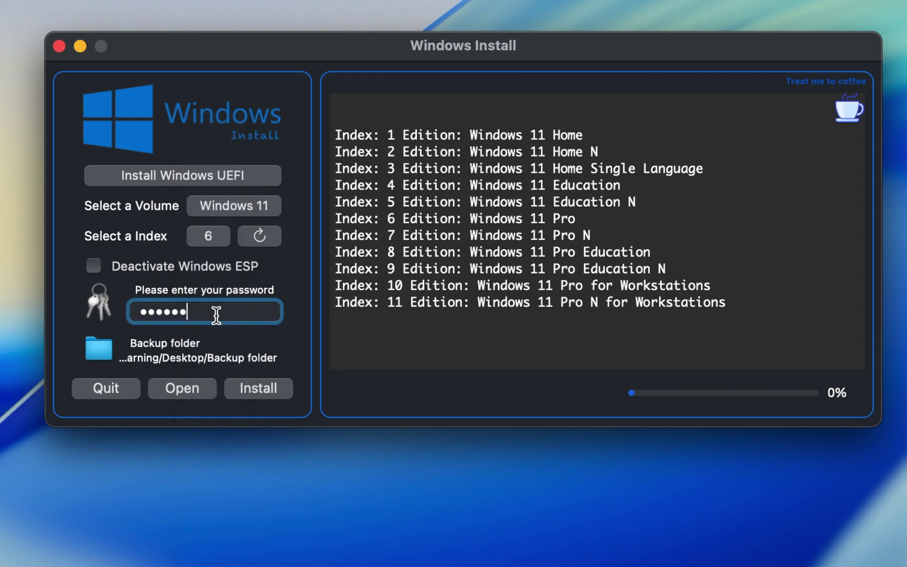
pyautogui.press('BackSpace')
pyautogui.press('BackSpace')
pyautogui.press('BackSpace')
pyautogui.press('BackSpace')
pyautogui.press('BackSpace')
pyautogui.press('BackSpace')
pyautogui.write('••••••')
pyautogui.click(265, 390)
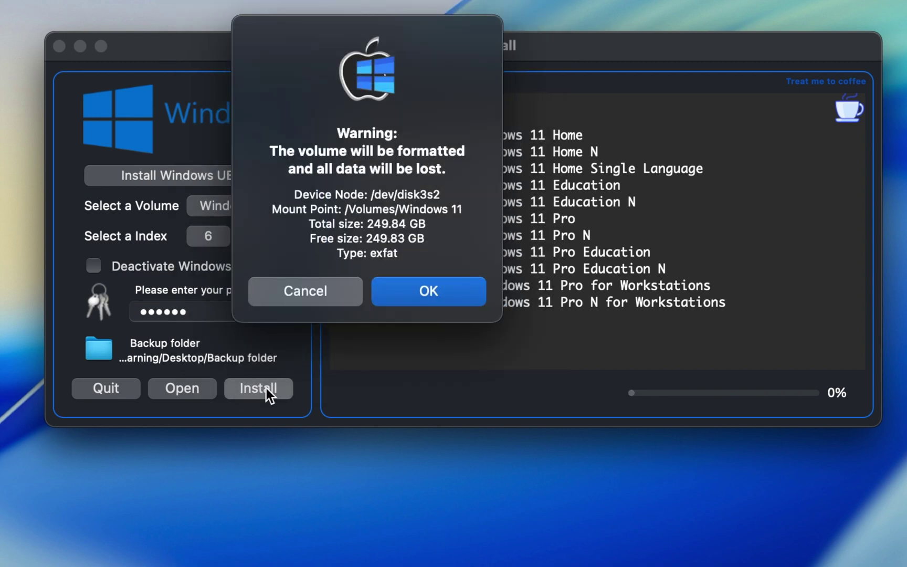
pyautogui.click(412, 304)
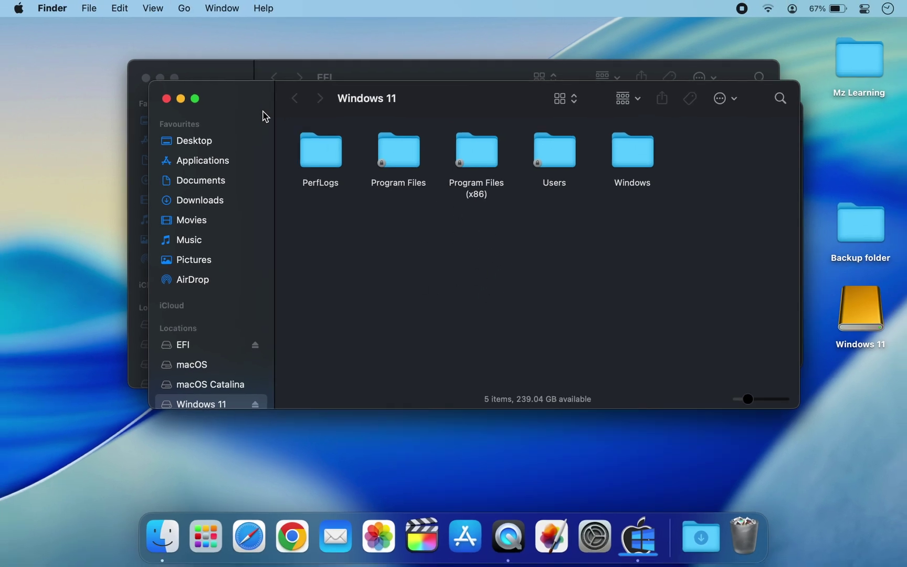
# - Close the Windows 11 and EFI folder windows, and close Windows Install once the process is completed
pyautogui.click(167, 99)
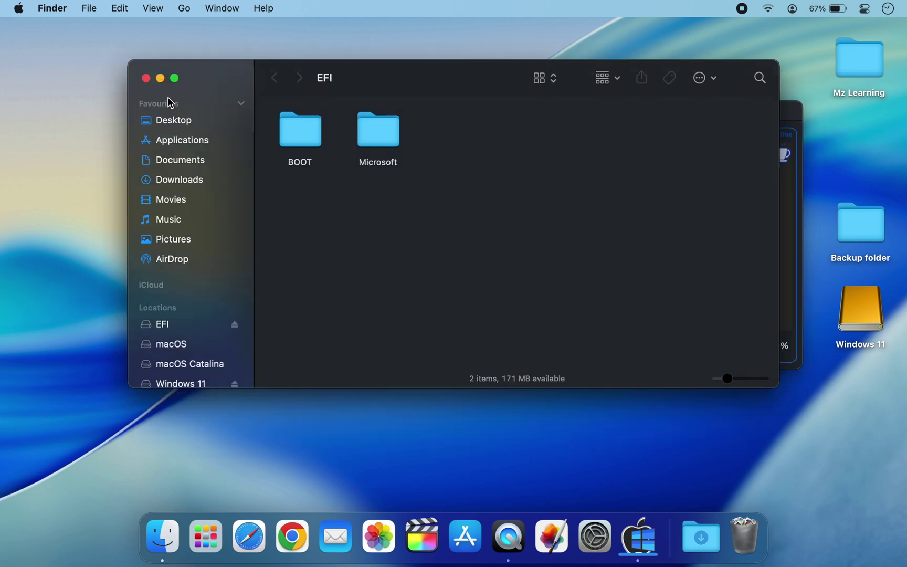
pyautogui.click(146, 78)
pyautogui.click(532, 307)
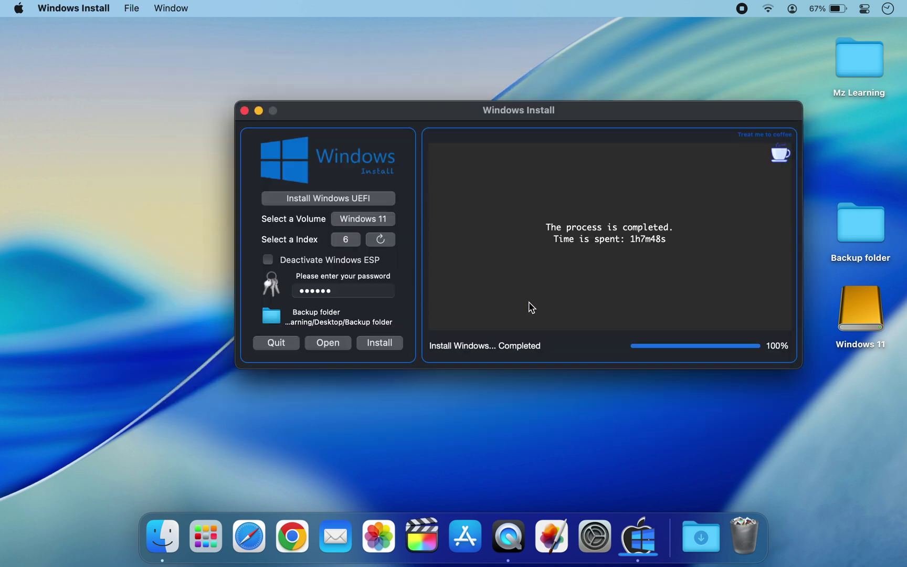
pyautogui.click(244, 110)
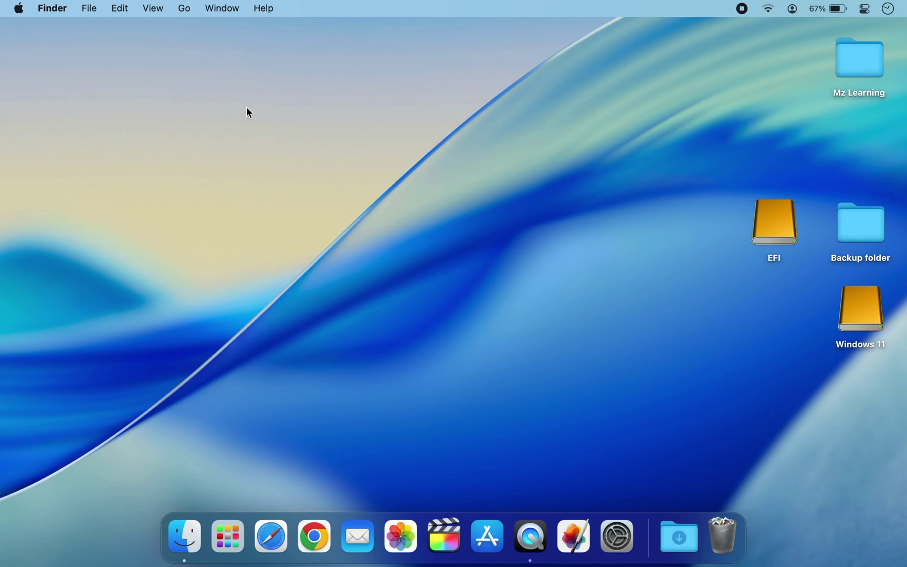
# - Search for "boot" in Spotlight, launch Boot Camp Assistant, and move its window toward the middle of the desktop
pyautogui.press('super+space')
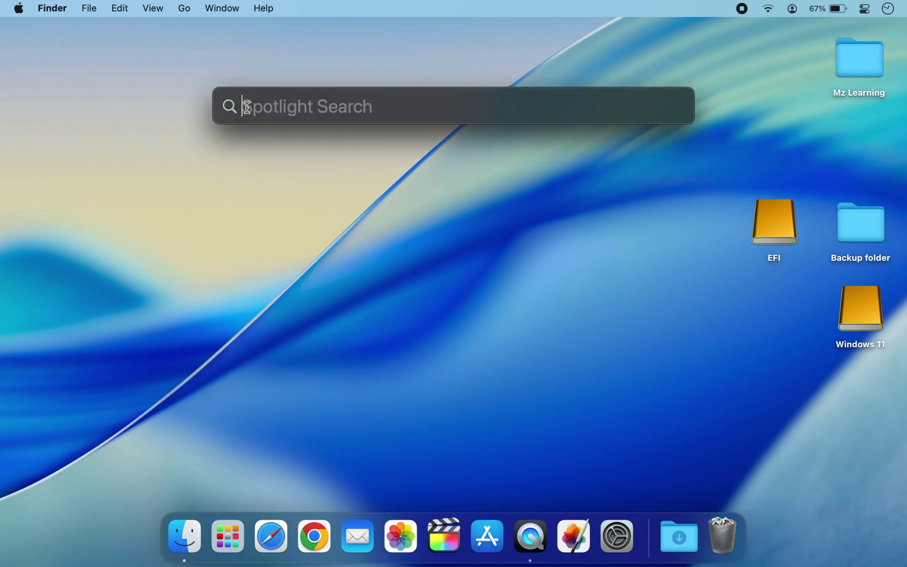
pyautogui.write('boot')
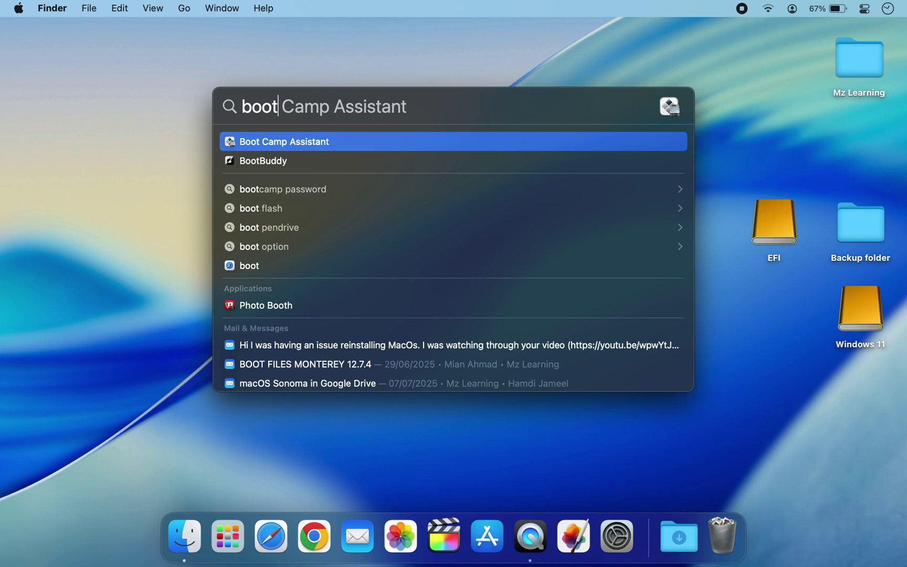
pyautogui.press('Return')
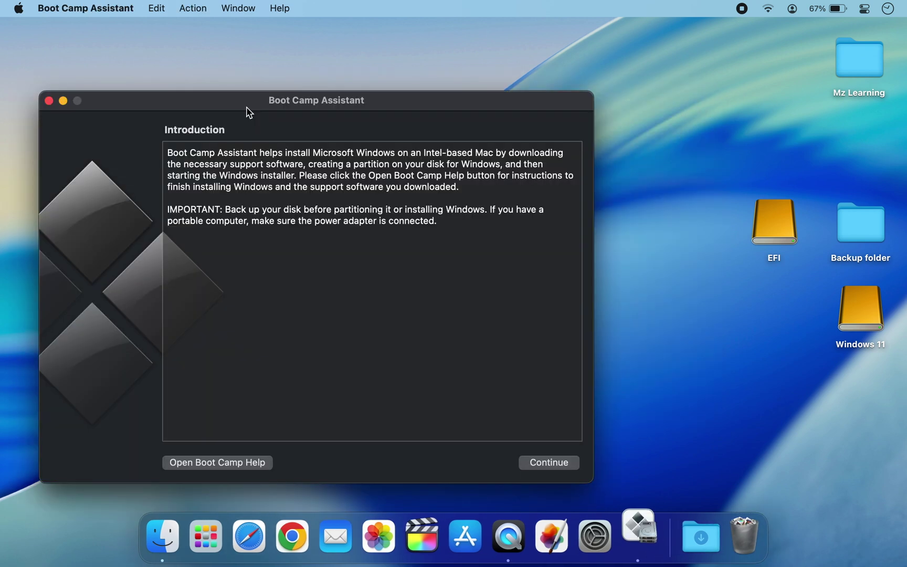
pyautogui.moveTo(247, 111); pyautogui.dragTo(349, 97)
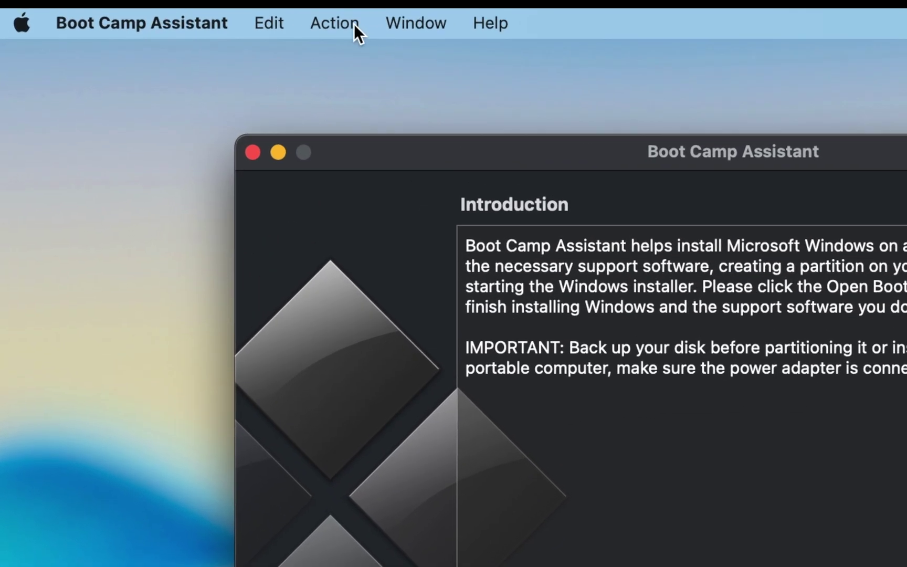
# - Download the Windows support software to the Desktop as WindowsSupport, continuing on battery power, and quit Boot Camp Assistant when it is saved
pyautogui.click(199, 8)
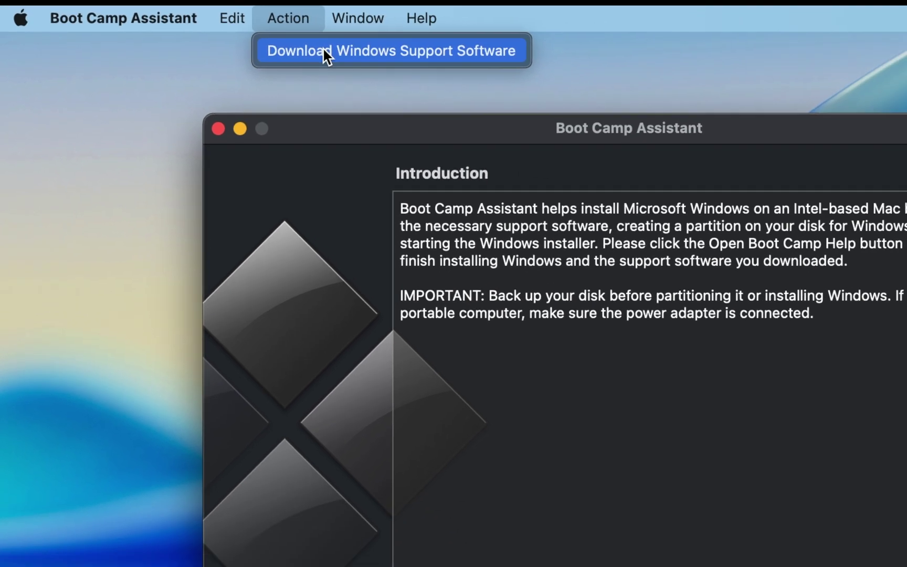
pyautogui.click(377, 61)
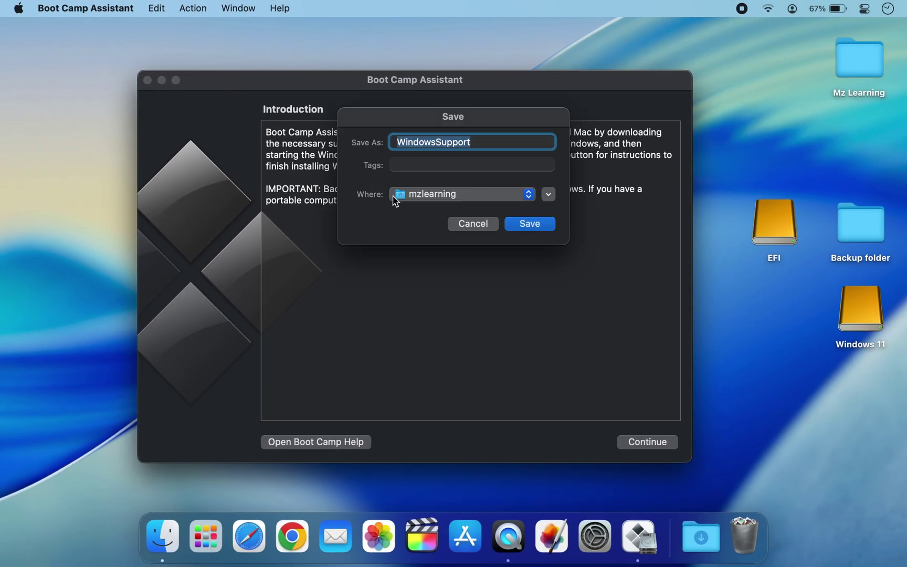
pyautogui.click(422, 195)
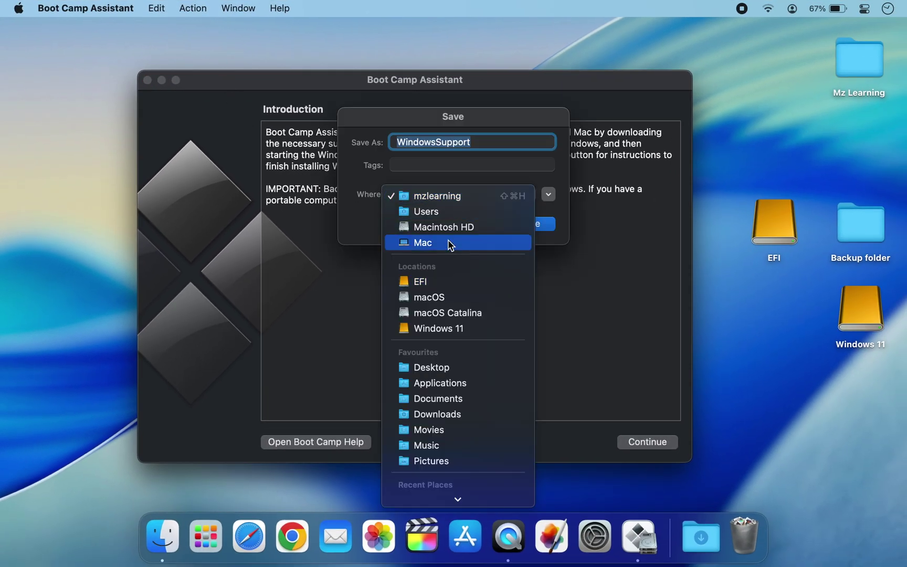
pyautogui.click(451, 368)
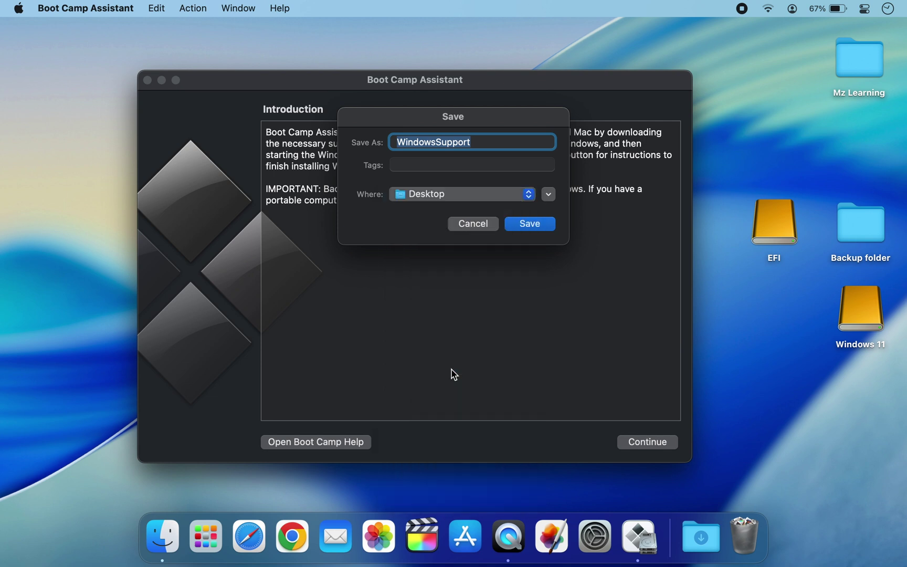
pyautogui.click(528, 227)
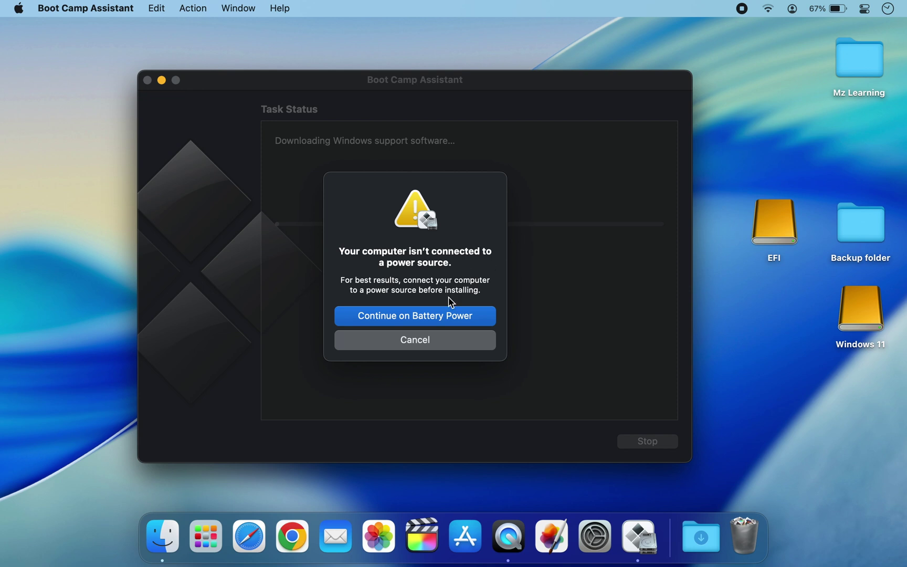
pyautogui.click(444, 315)
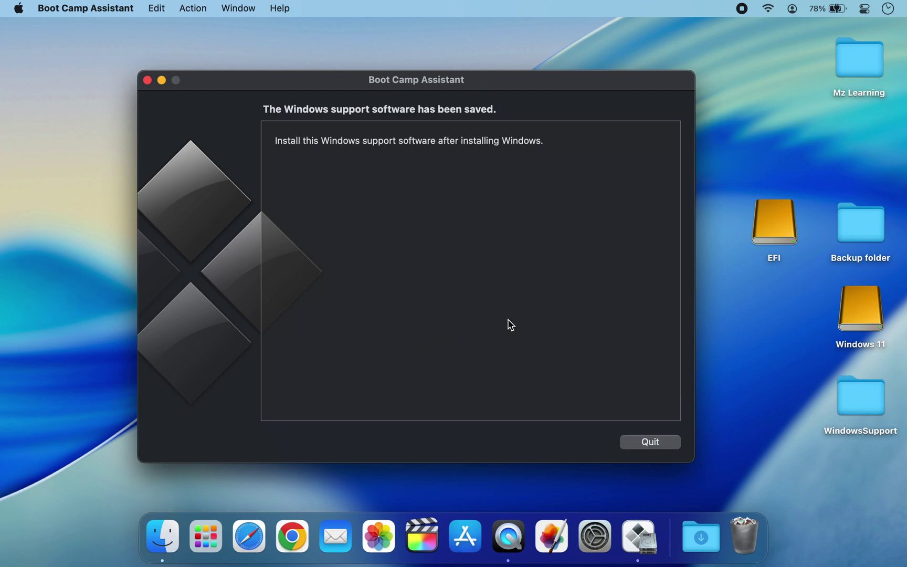
pyautogui.click(645, 442)
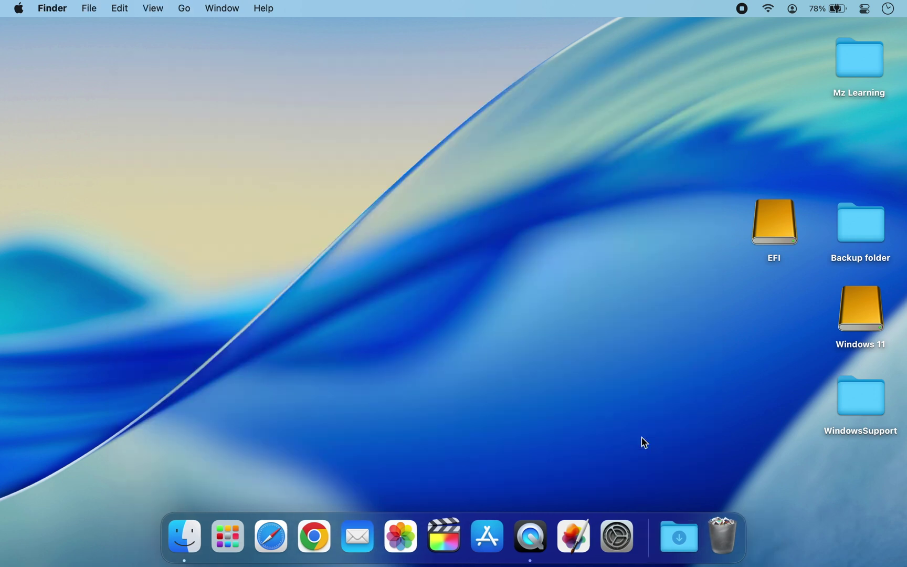
# - Copy the WindowsSupport folder from the desktop onto the Windows 11 drive and open the drive
pyautogui.moveTo(871, 400); pyautogui.dragTo(869, 315)
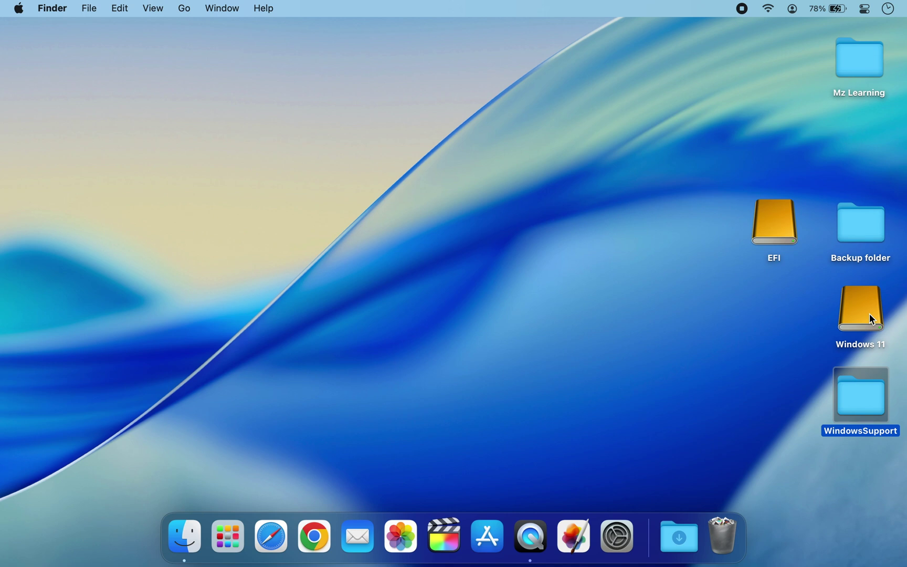
pyautogui.doubleClick(869, 313)
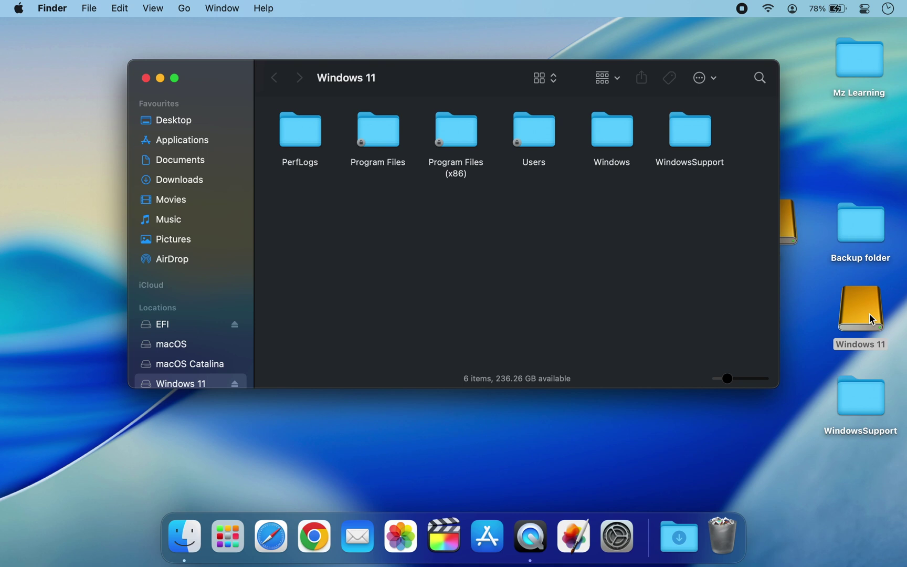
# - Restart the Mac and confirm the restart, keeping the option to reopen windows when logging back in
pyautogui.click(18, 9)
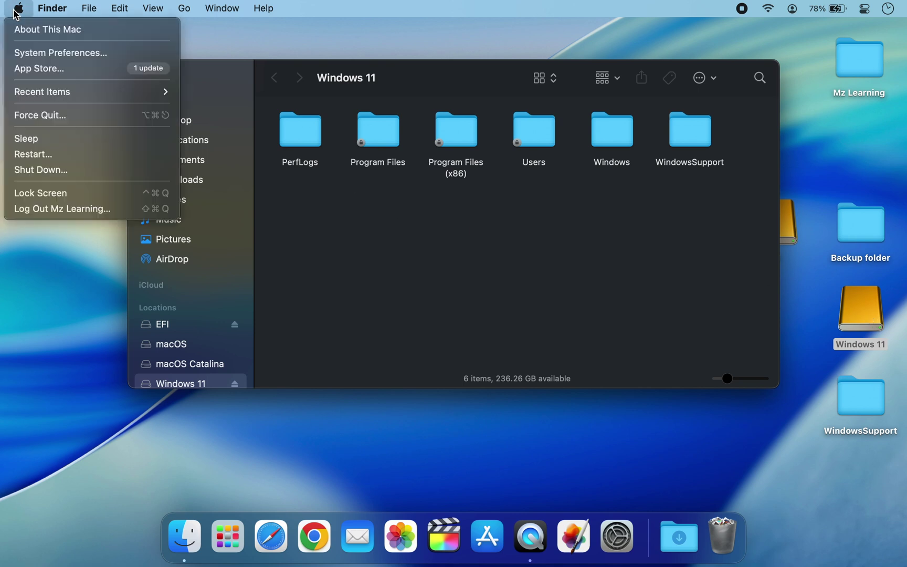
pyautogui.click(52, 151)
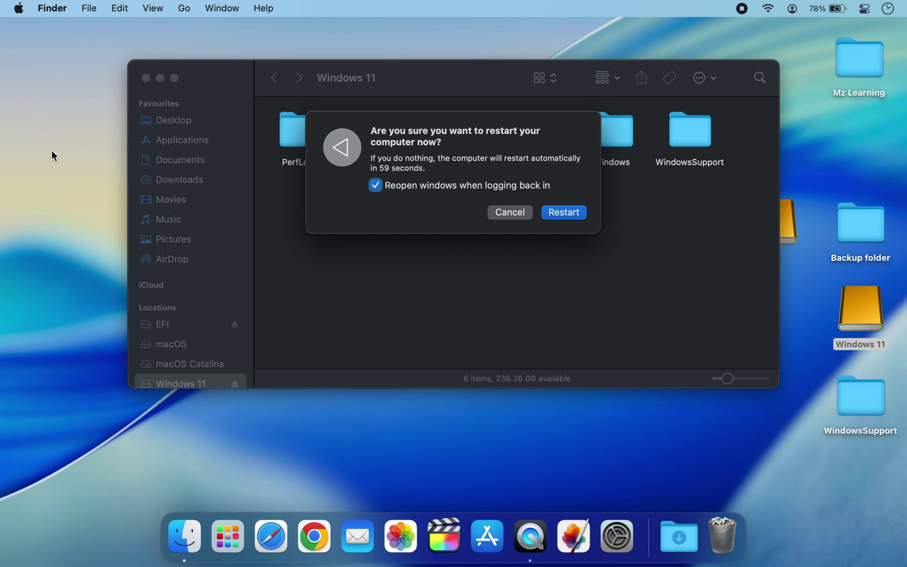
pyautogui.click(558, 212)
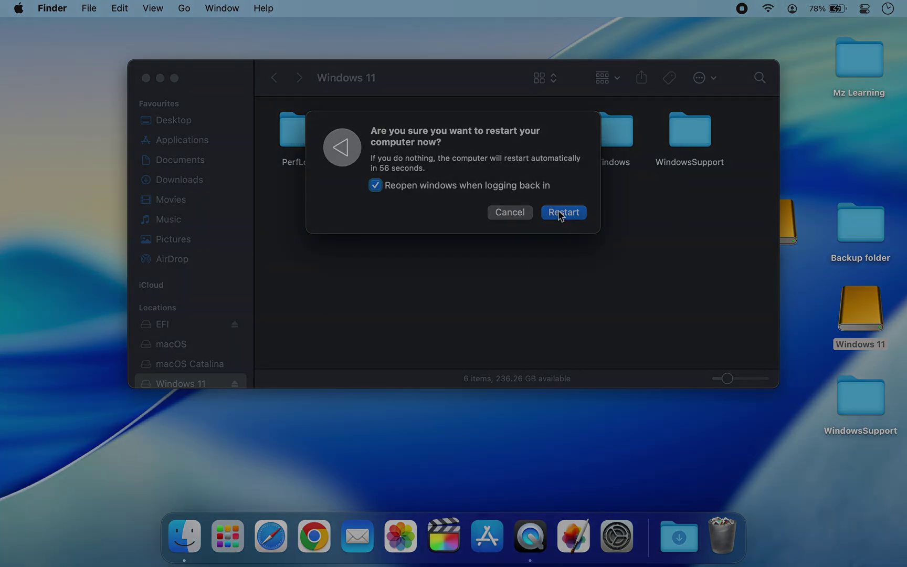